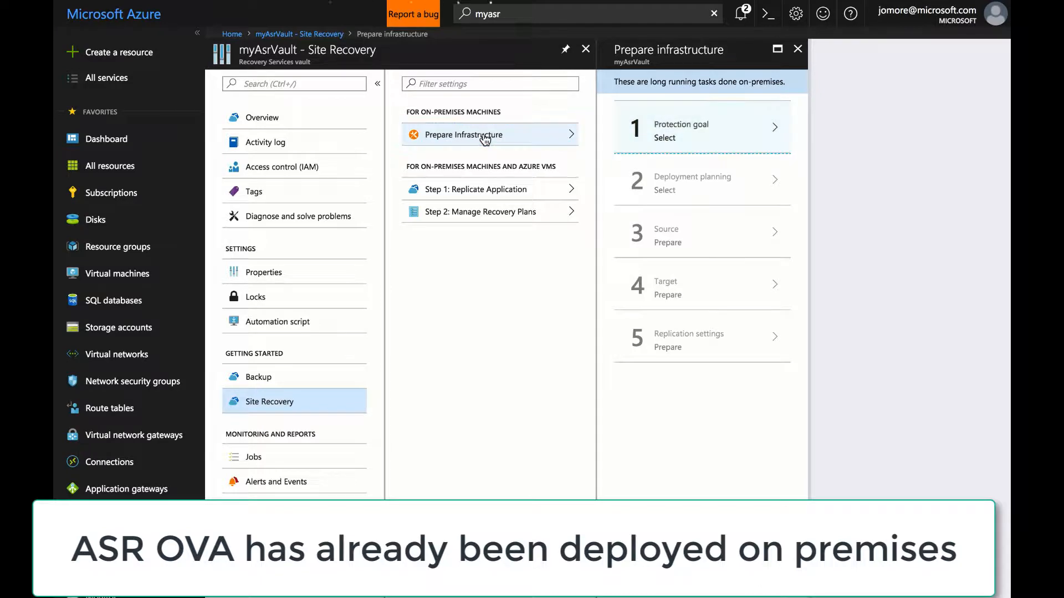
Step: Confirm the protection goal of replicating on-premises VMware vSphere machines to Azure, and mark deployment planning as "Yes, I have done it"
click(711, 117)
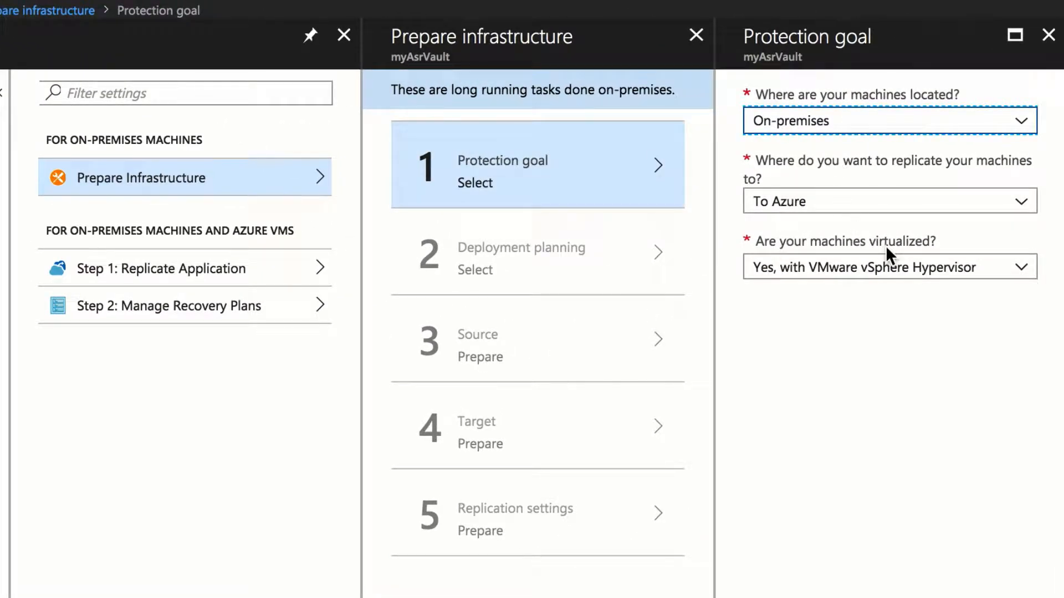
click(804, 597)
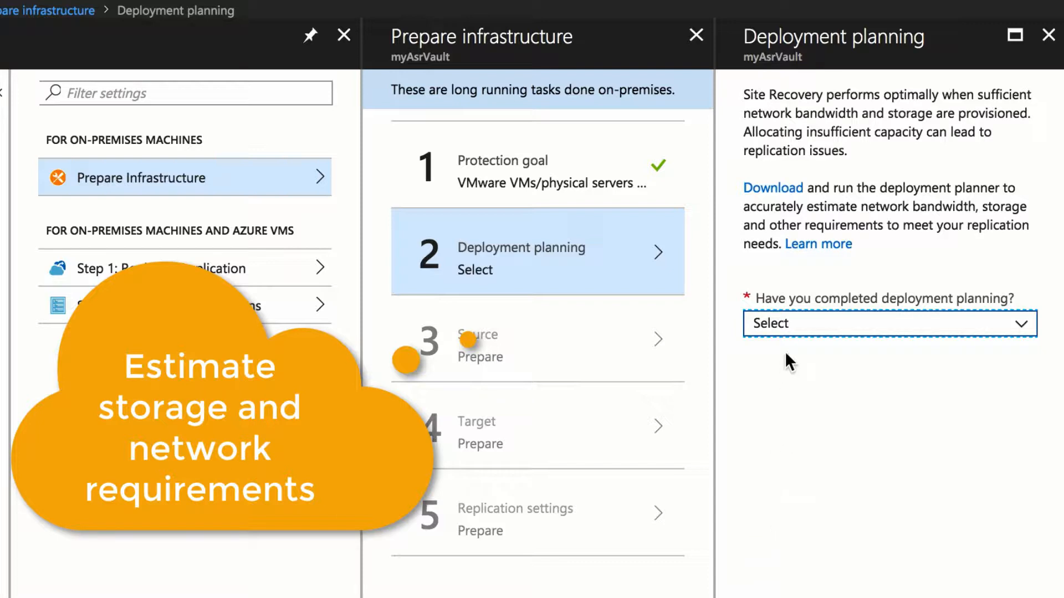
click(790, 326)
click(806, 376)
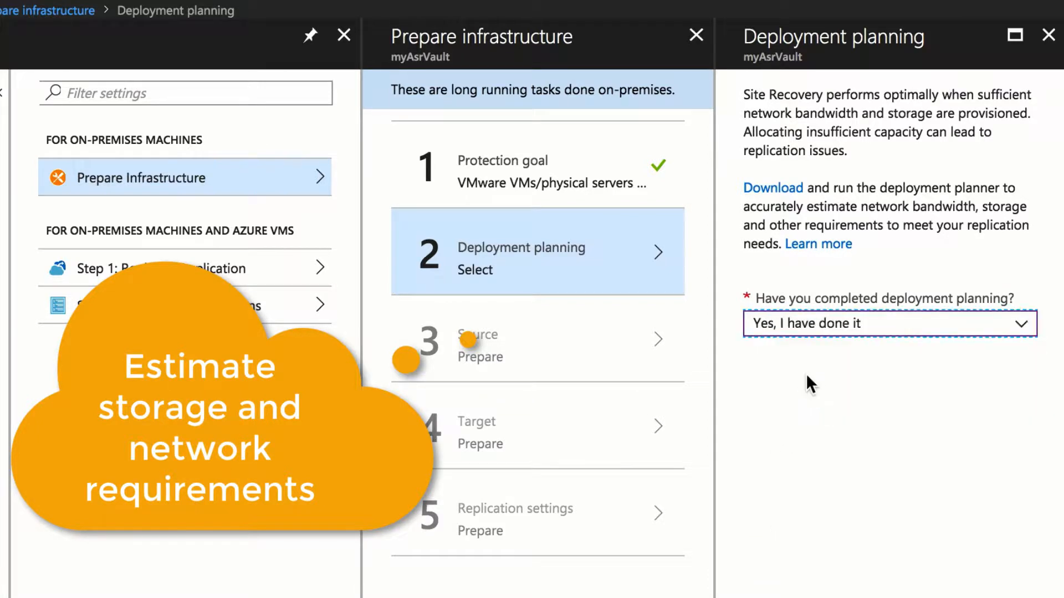
click(787, 596)
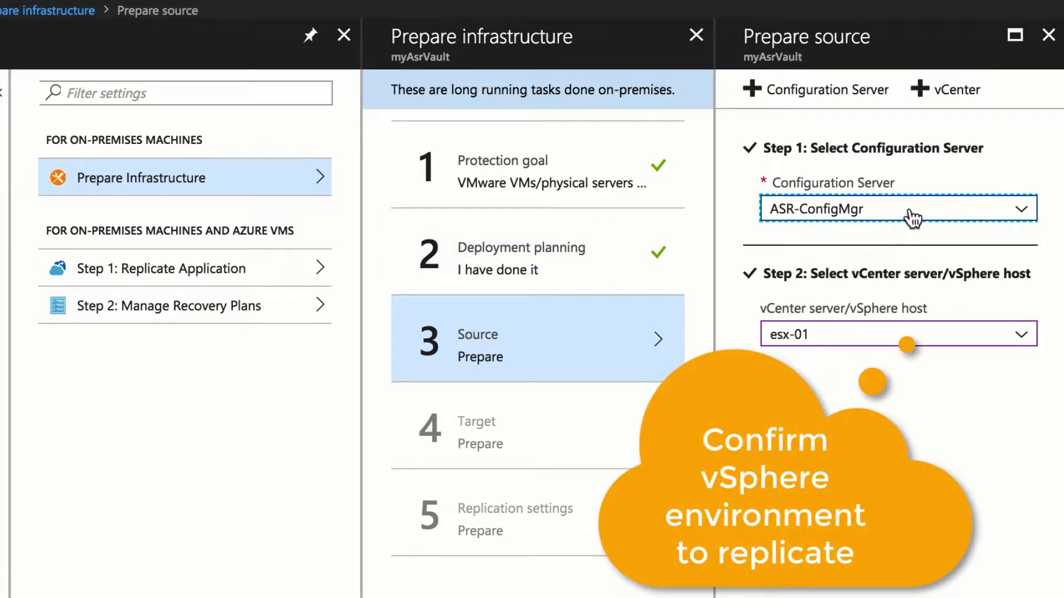
Step: Check the source choices, keeping ASR-ConfigMgr as the configuration server and esx-01 as the vCenter server/vSphere host
click(911, 216)
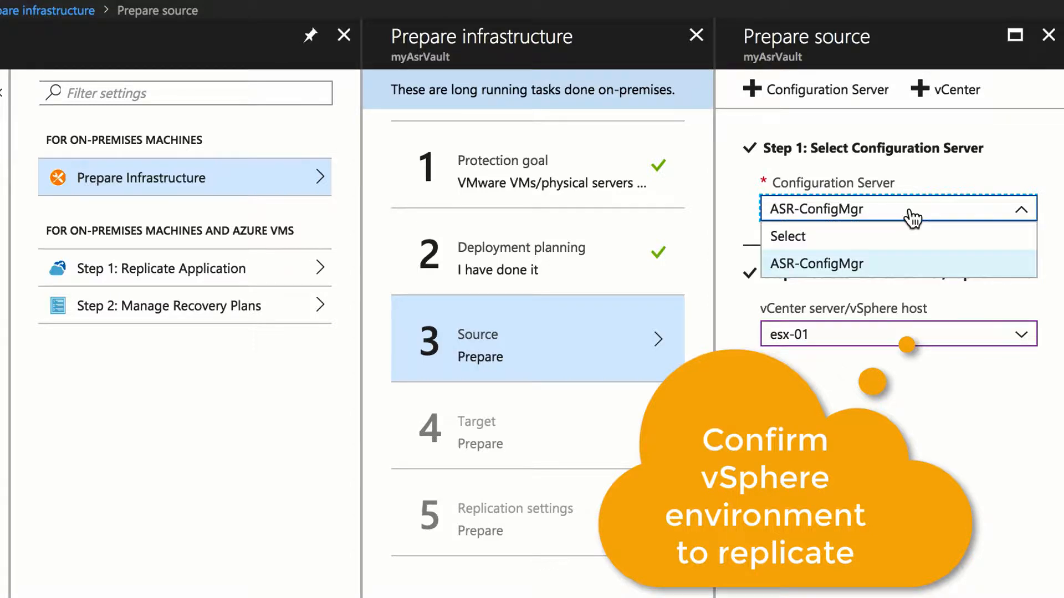
click(911, 216)
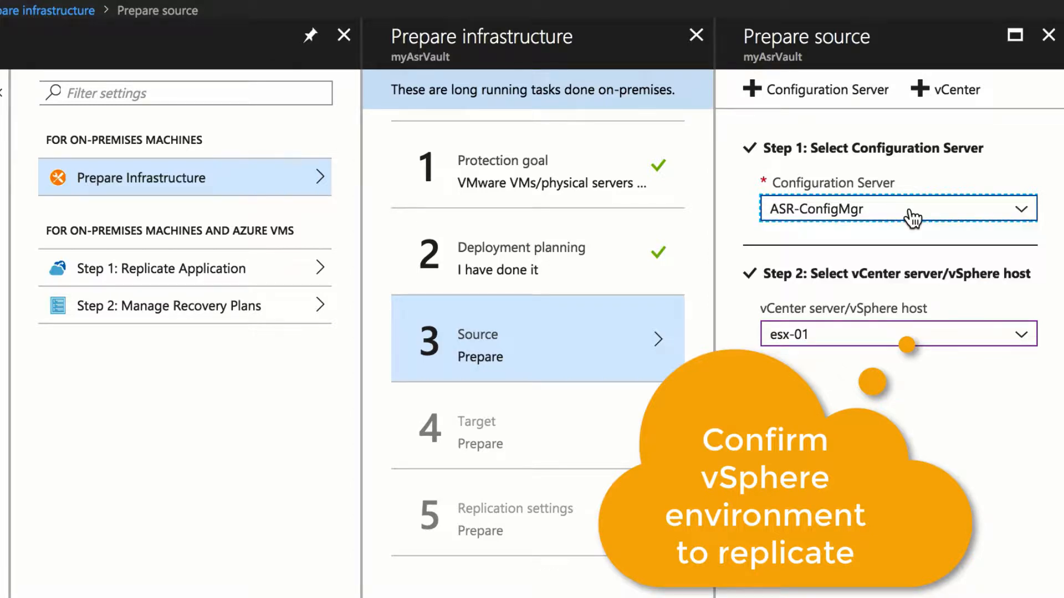
click(869, 335)
click(870, 335)
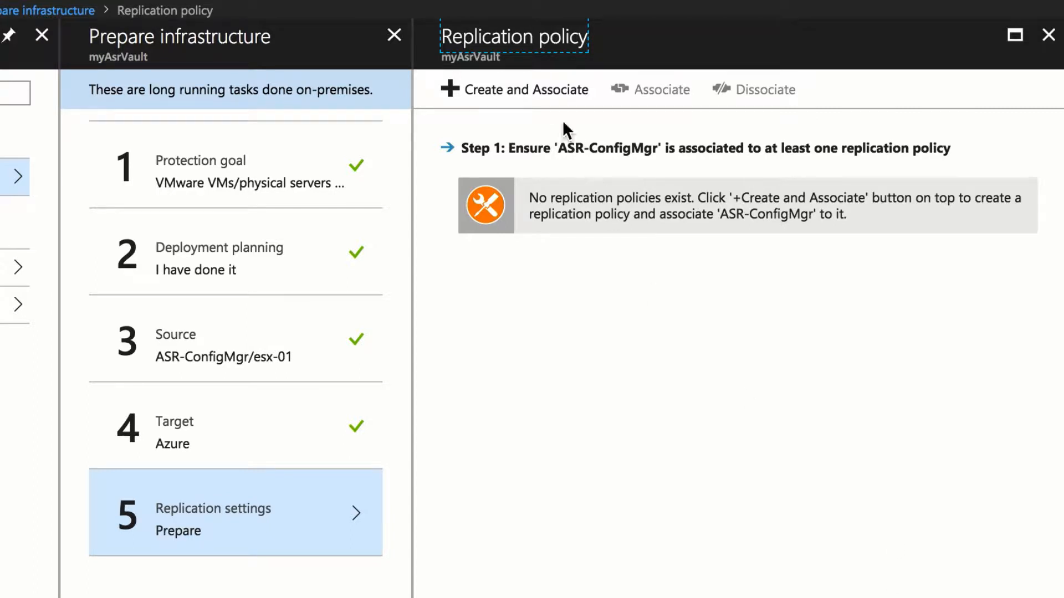
Step: Start a new associated replication policy for ASR-ConfigMgr and name it myReplicationPolicy
click(533, 92)
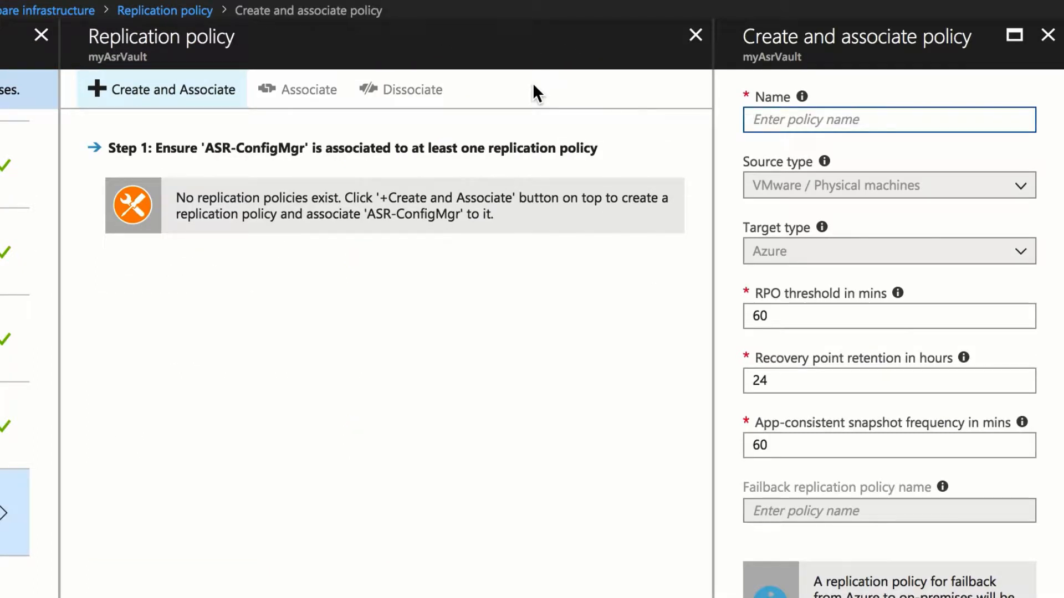
text(myR)
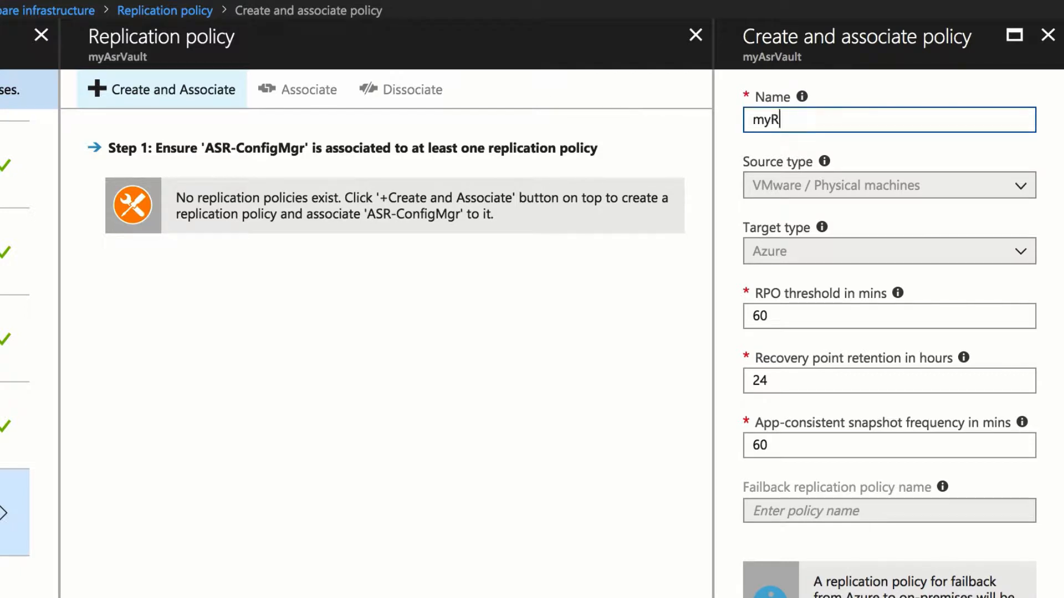
text(eplicationPolicy)
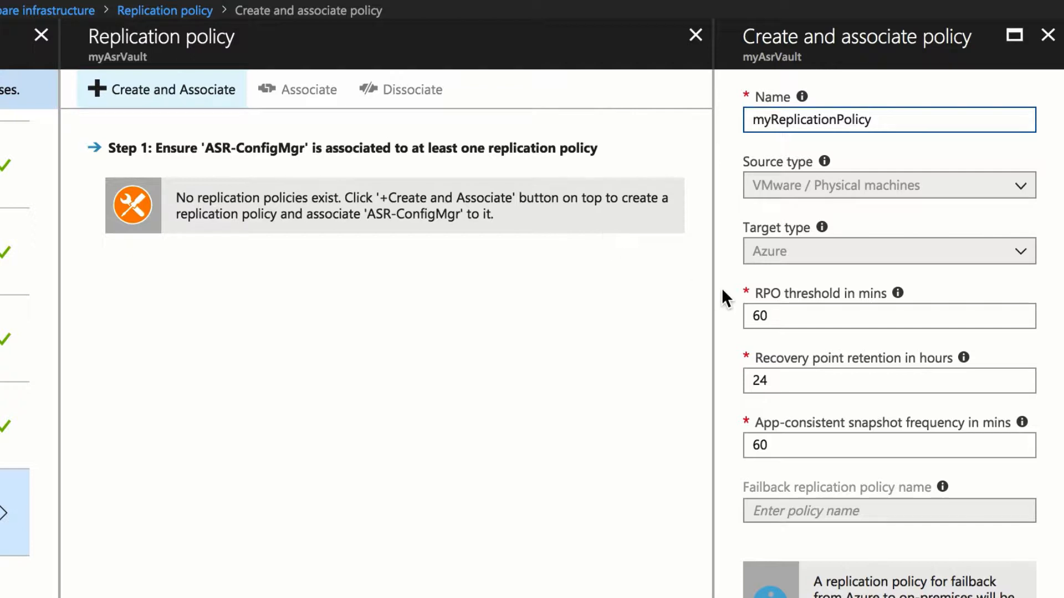
Step: Set the replication policy's RPO threshold to 15 minutes
click(806, 310)
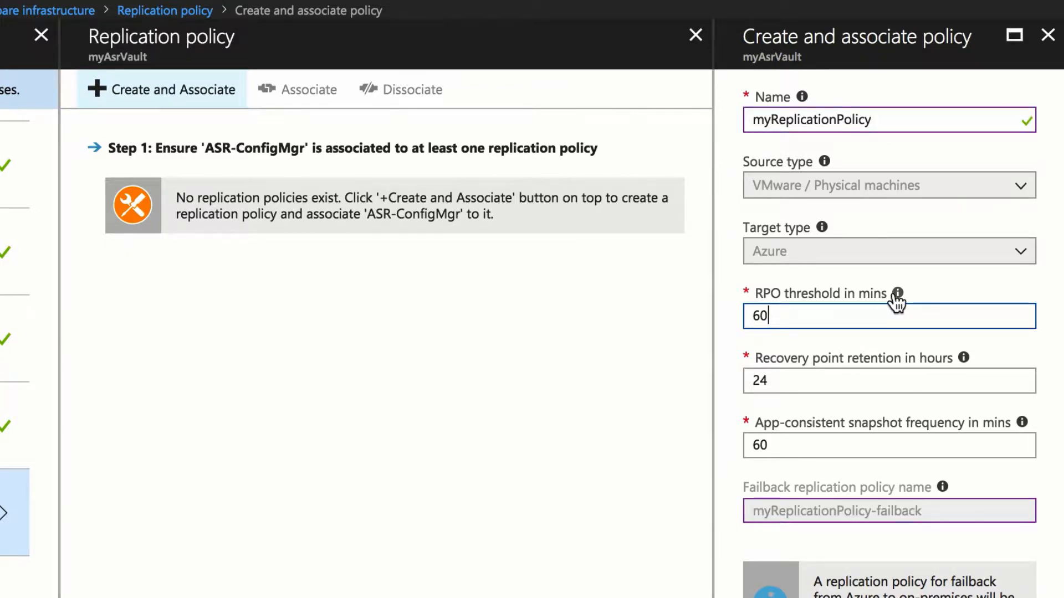
mouse_move(897, 298)
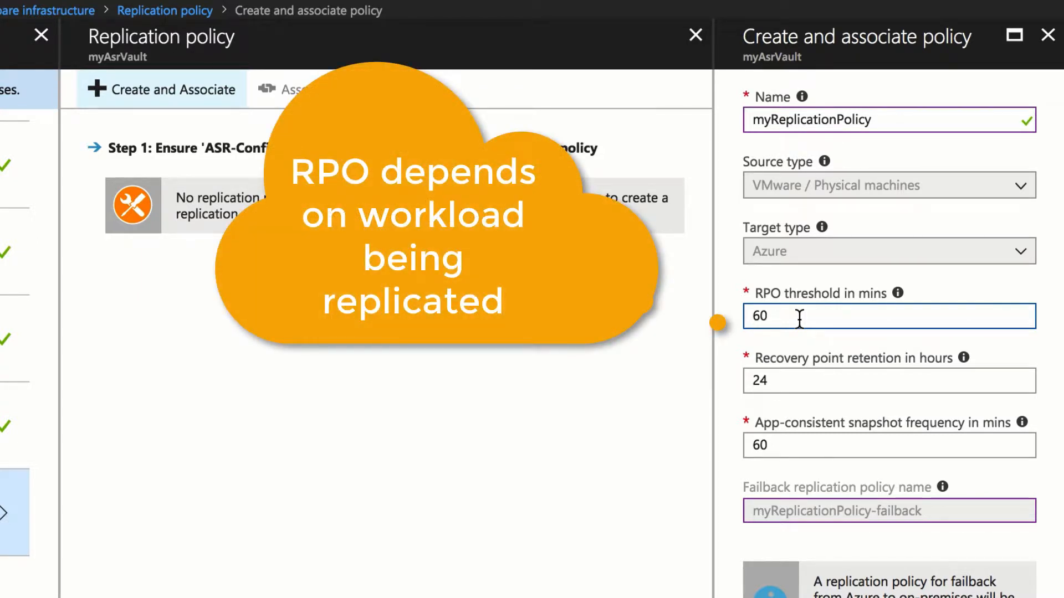
key(BackSpace)
key(BackSpace)
text(15)
click(780, 382)
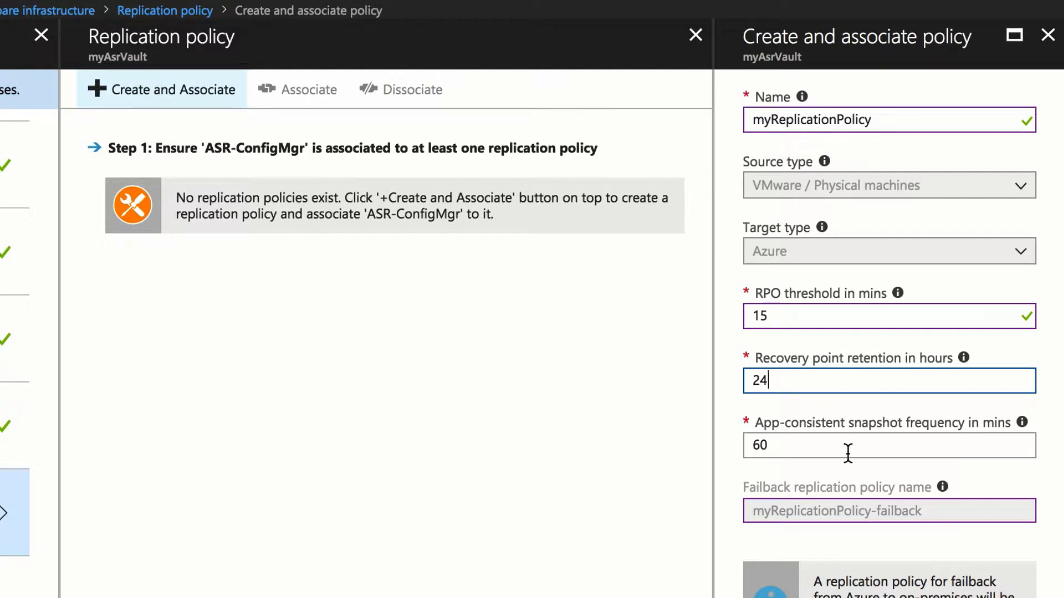
Step: Set the policy's app-consistent snapshot frequency to 15 minutes and complete the infrastructure preparation with myReplicationPolicy
click(810, 444)
key(BackSpace)
key(BackSpace)
text(15)
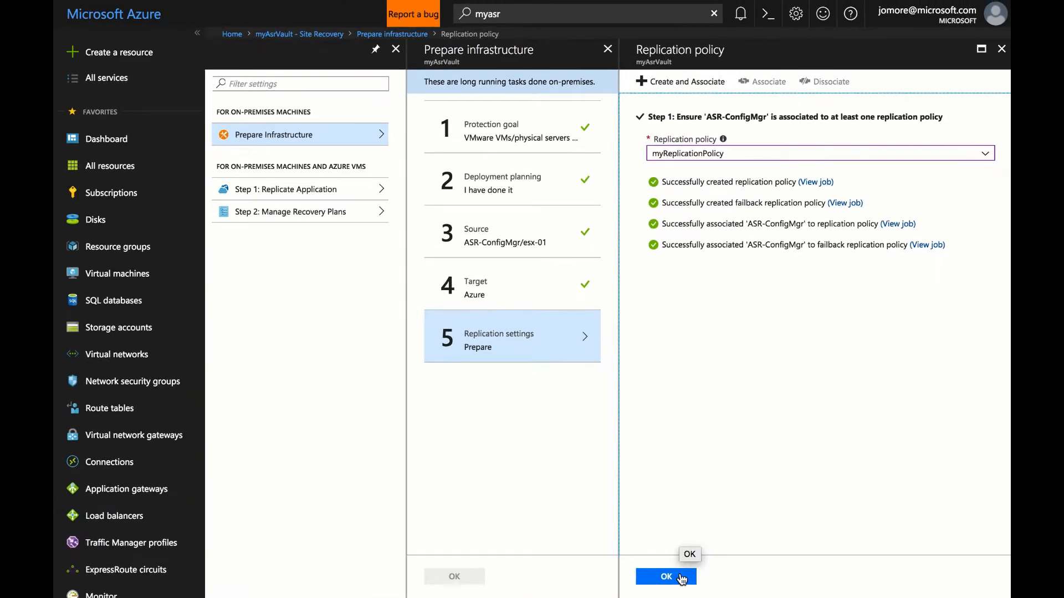
click(681, 579)
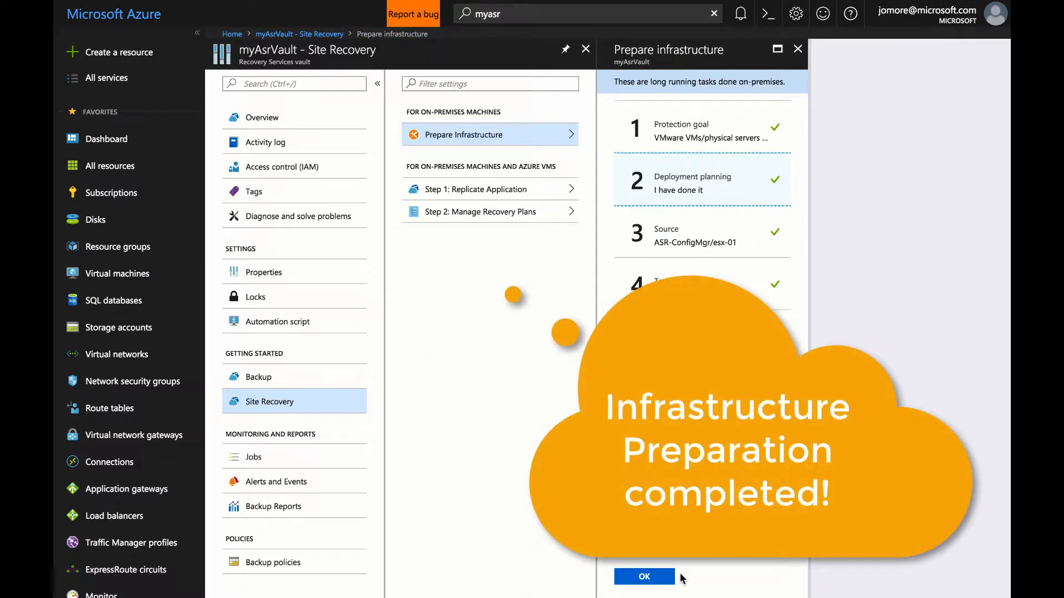
click(647, 579)
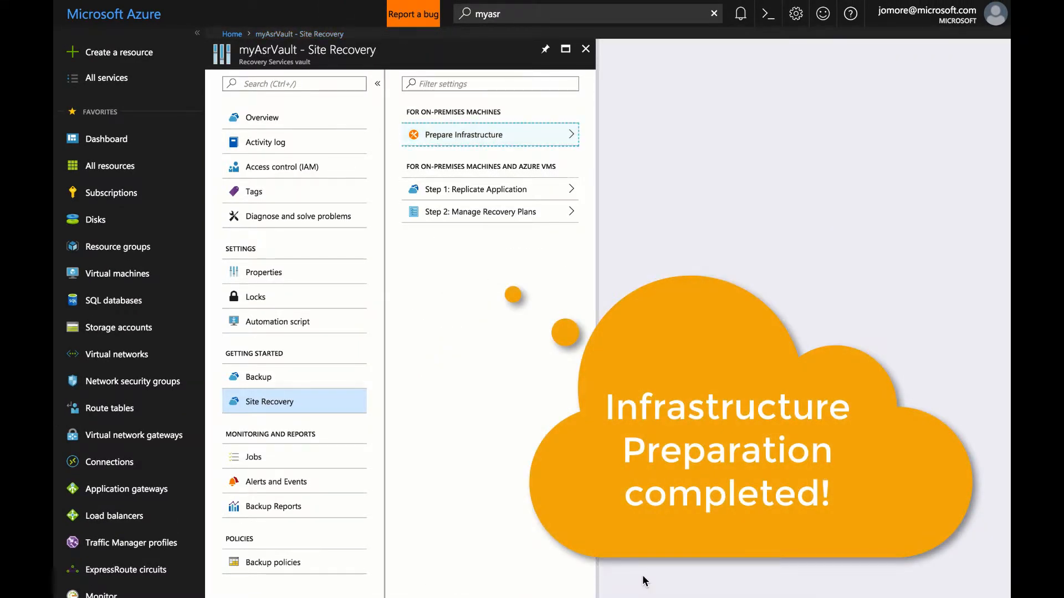
Step: Start replicating an application from the on-premises source, using ASR-ConfigMgr (Inbuilt Process Server) as the process server
click(507, 192)
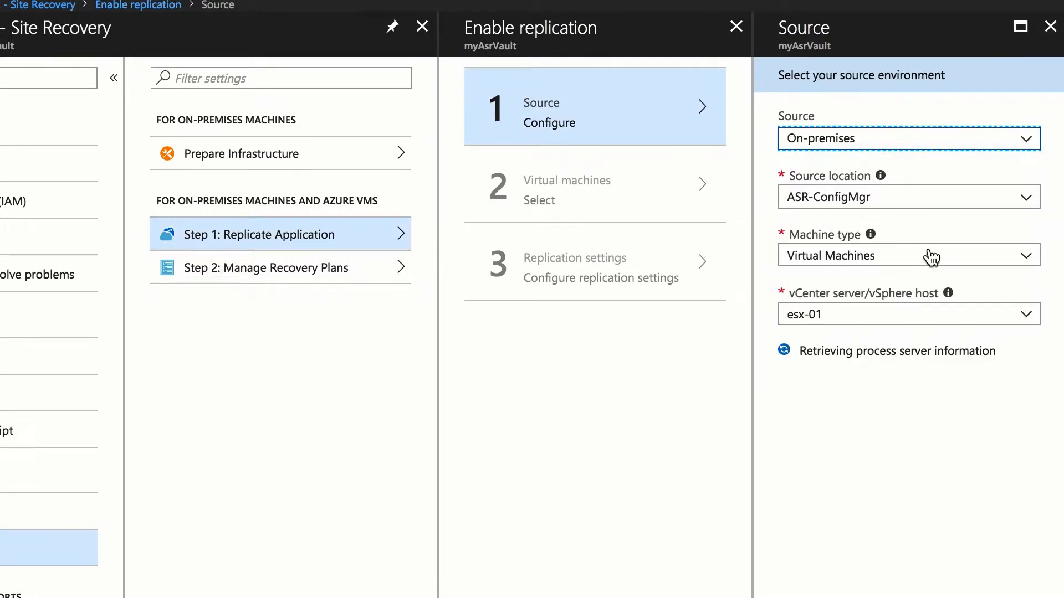
click(1002, 372)
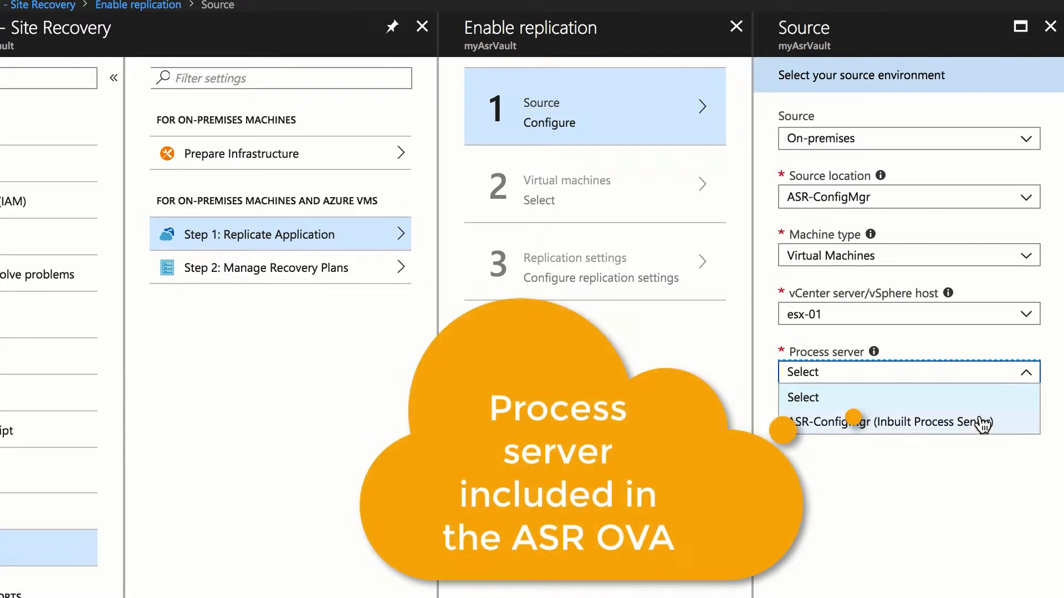
click(980, 428)
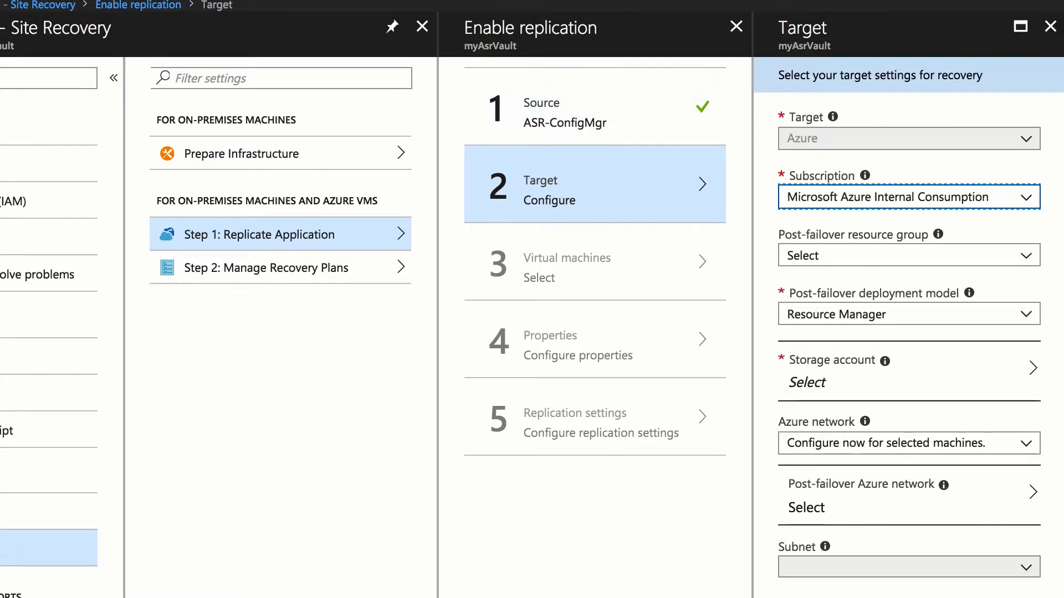
Step: Set the target's post-failover resource group to PROD-asr and its storage account to proddisks714asr
click(886, 257)
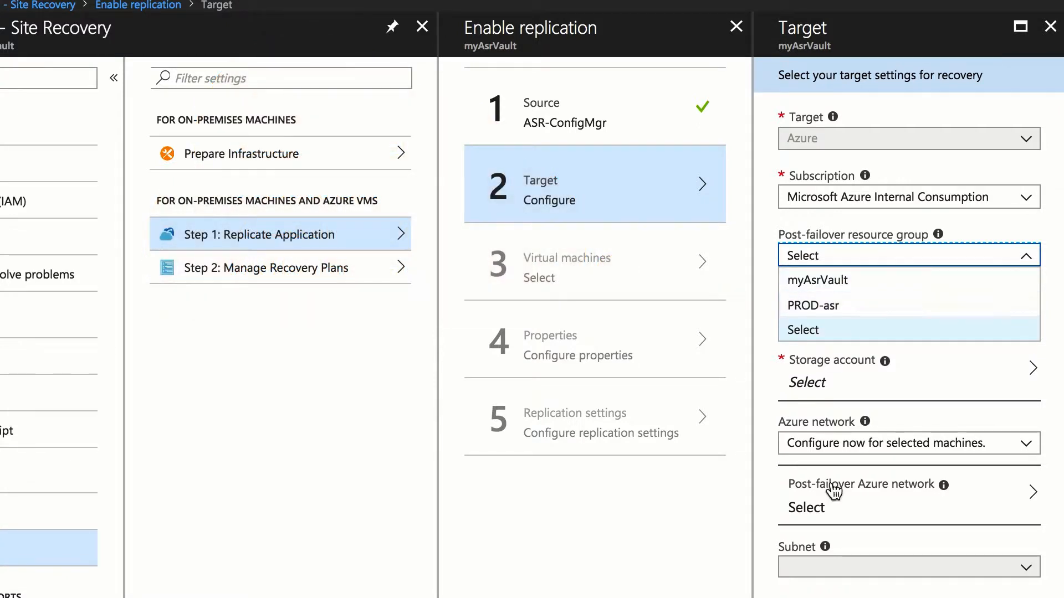
click(824, 308)
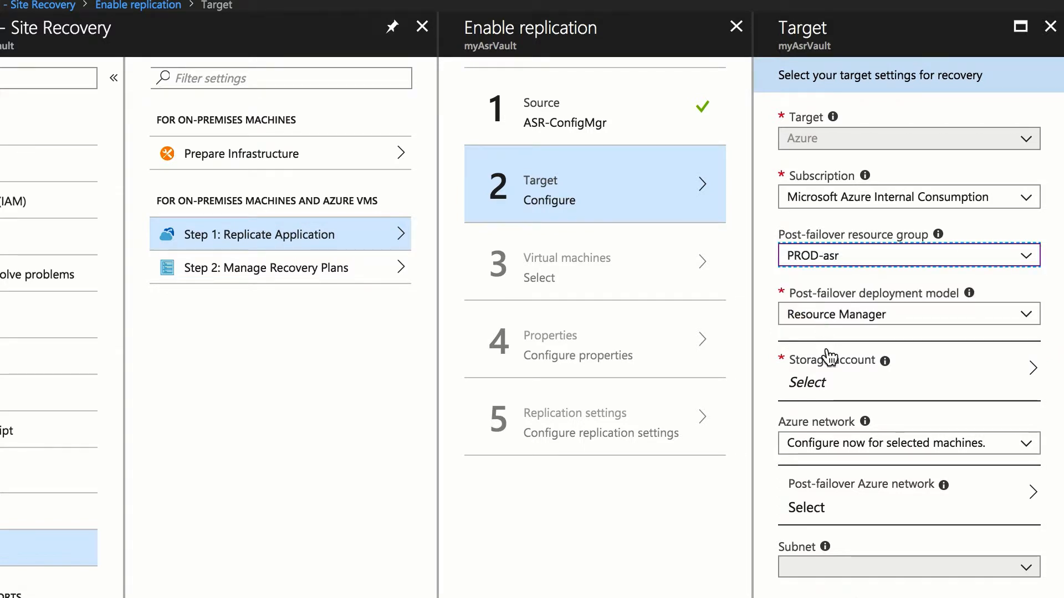
click(840, 387)
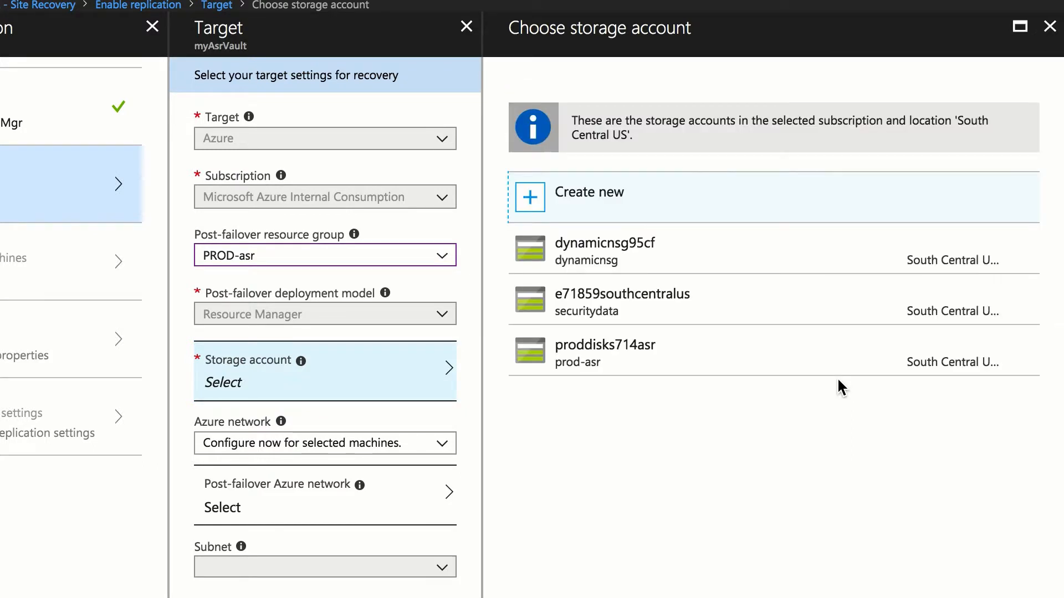
click(629, 366)
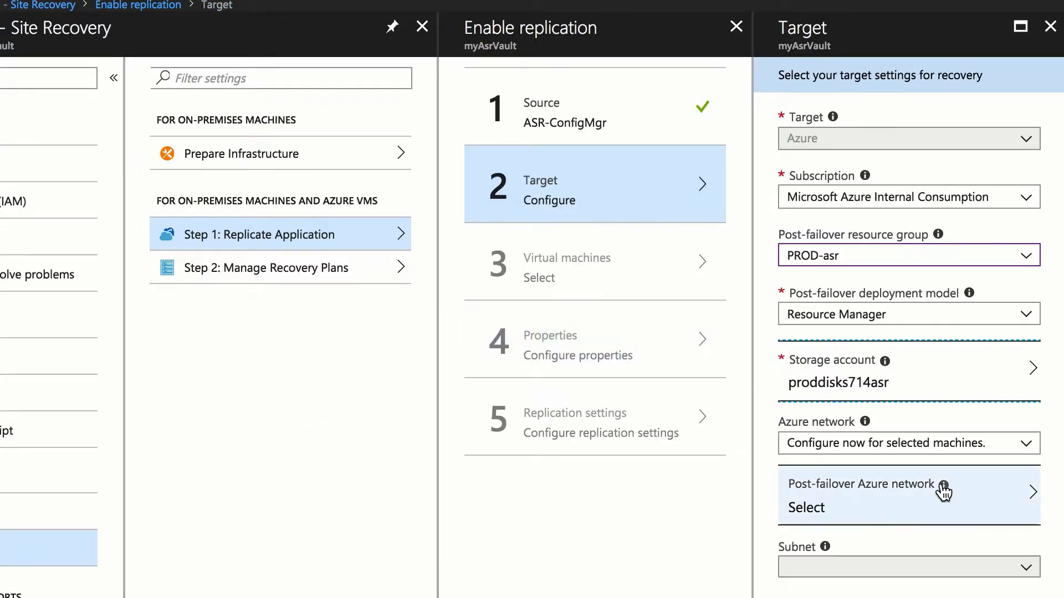
Step: Configure the target network now for the selected machines, using PRODvnet-asr with PRODsubnet (10.255.1.0/24), and accept the target settings
click(926, 451)
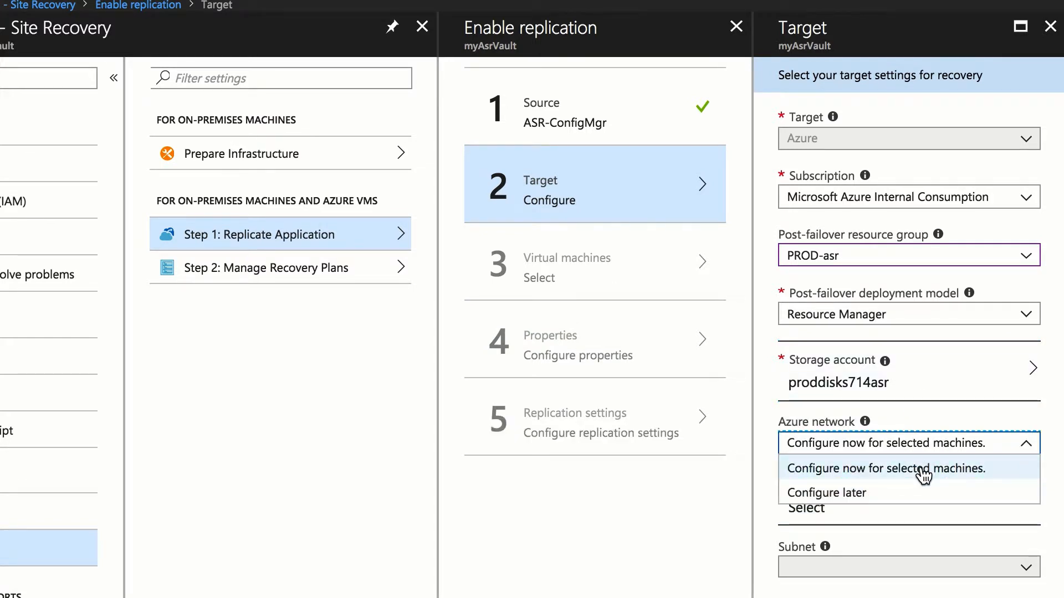
click(923, 469)
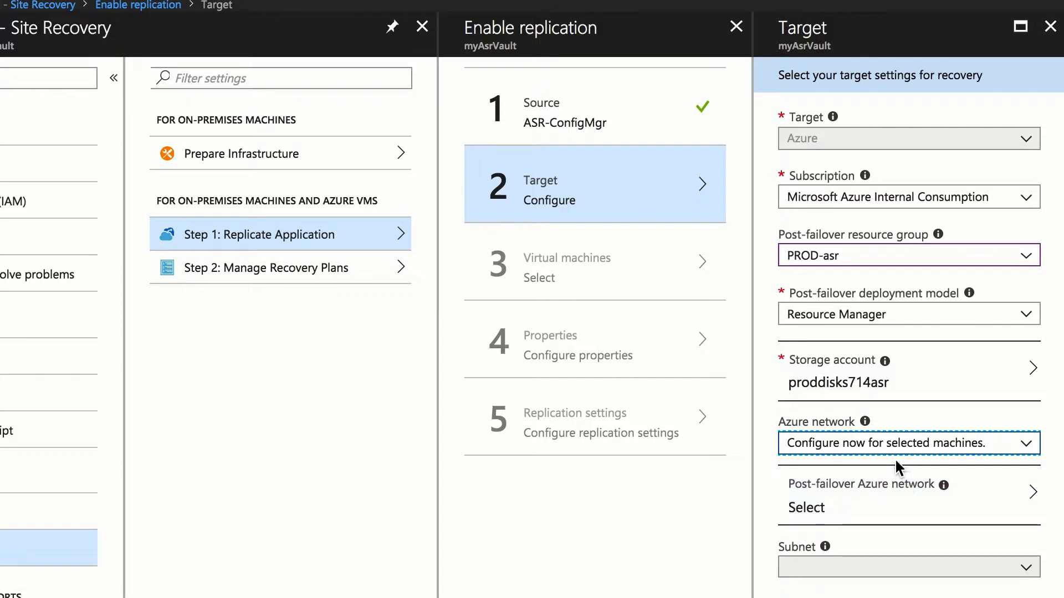
click(902, 507)
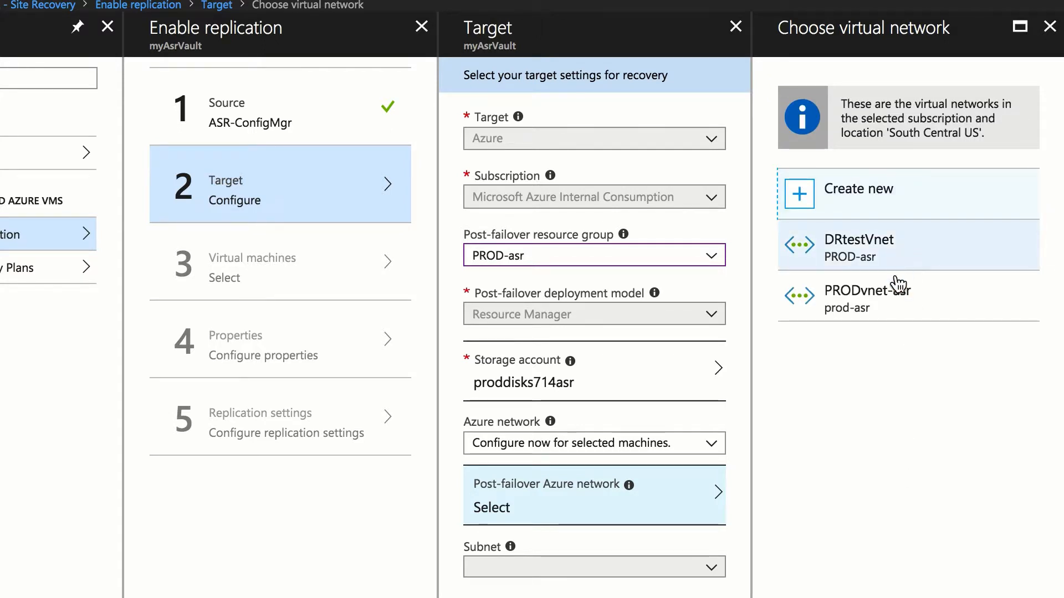
click(895, 302)
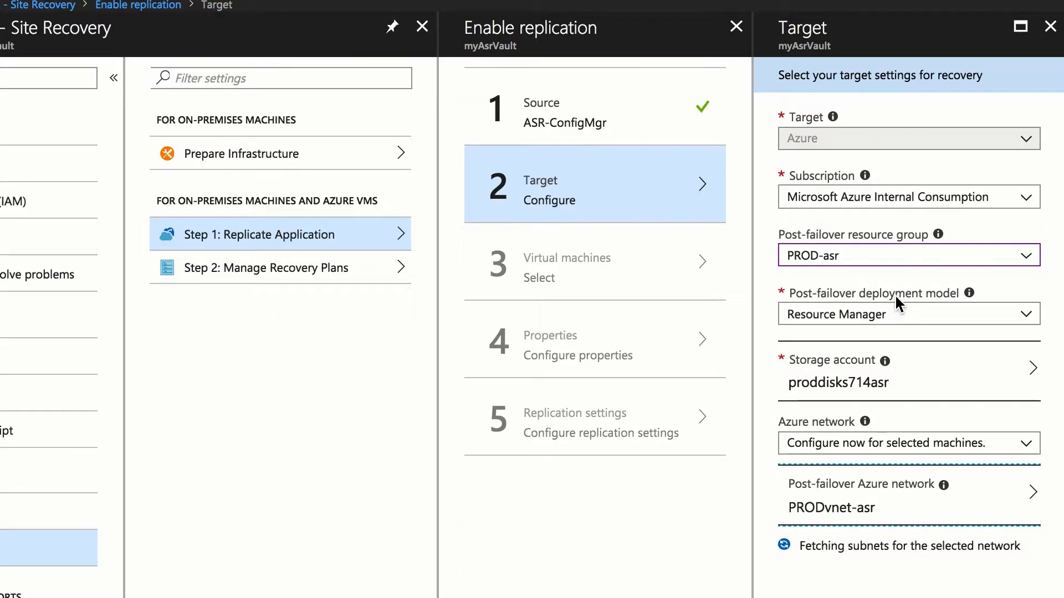
click(831, 566)
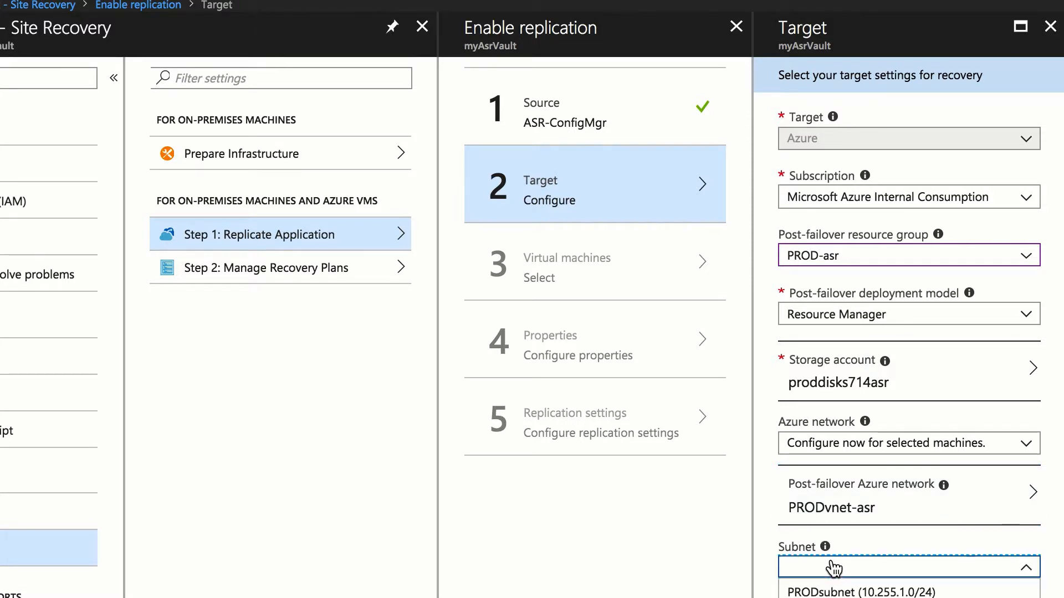
click(837, 589)
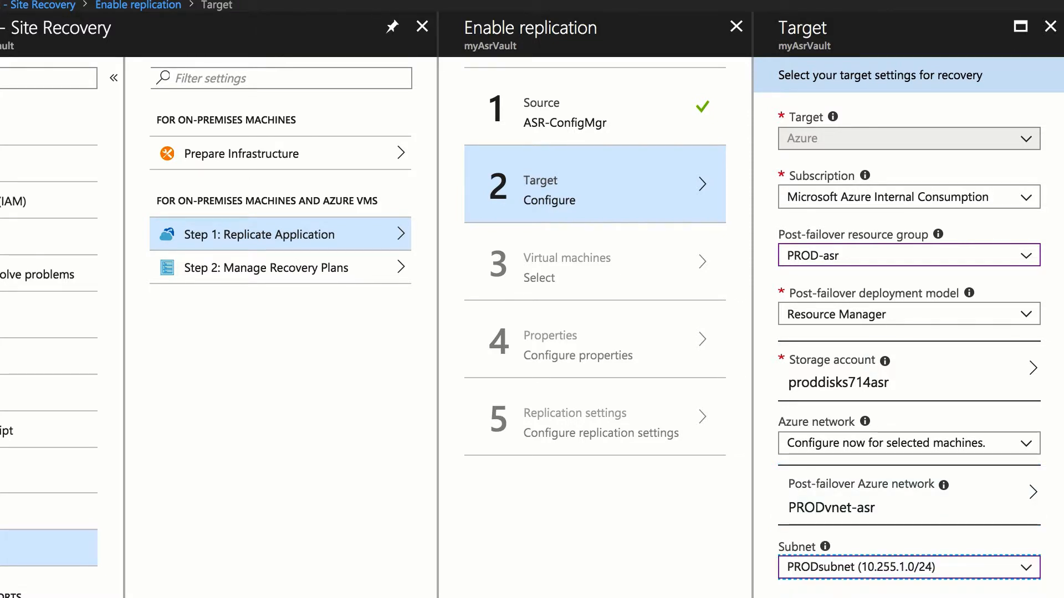
click(820, 597)
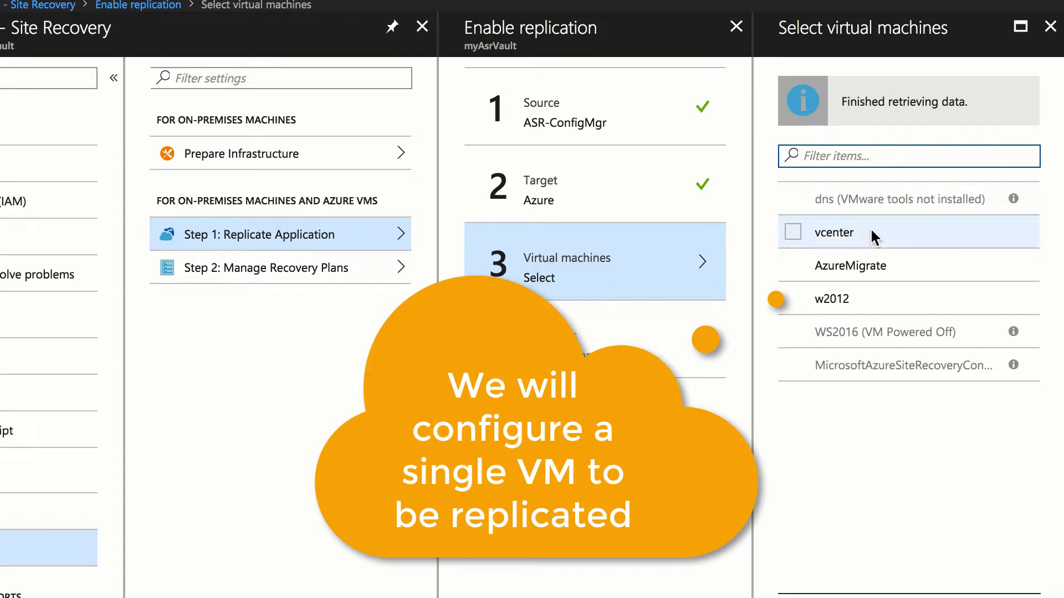
Step: Choose w2012 as the virtual machine to replicate
click(794, 300)
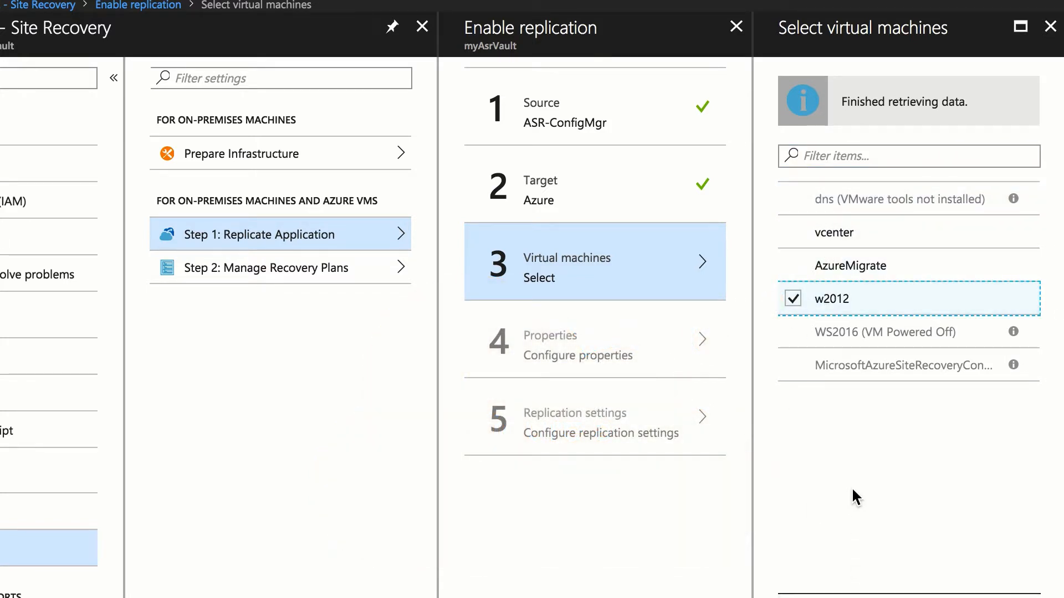
click(833, 597)
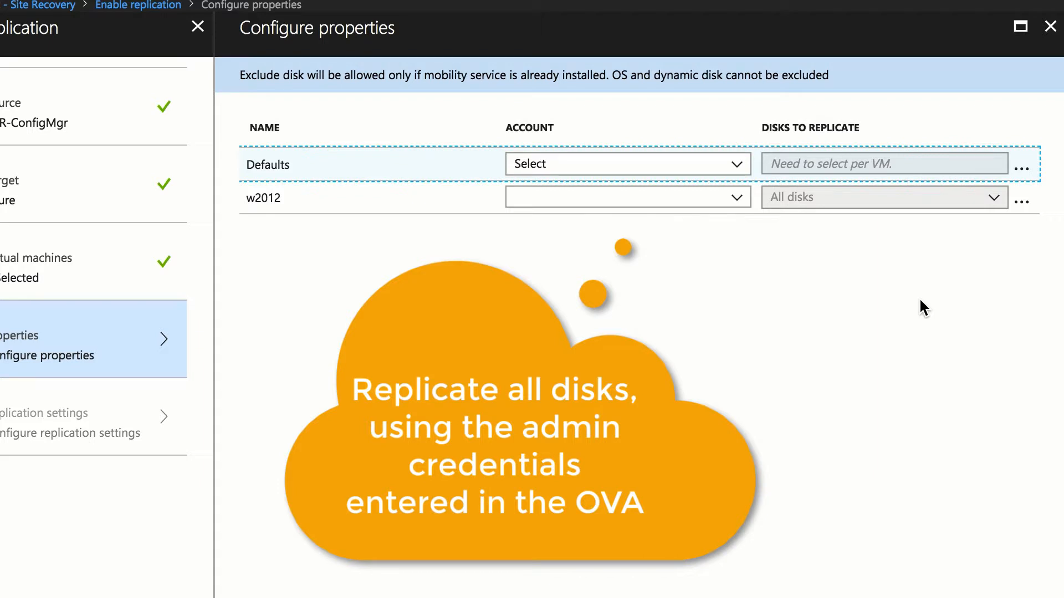
Step: Set the default account for the replicated machines to admin and enable replication with the configured settings
click(738, 170)
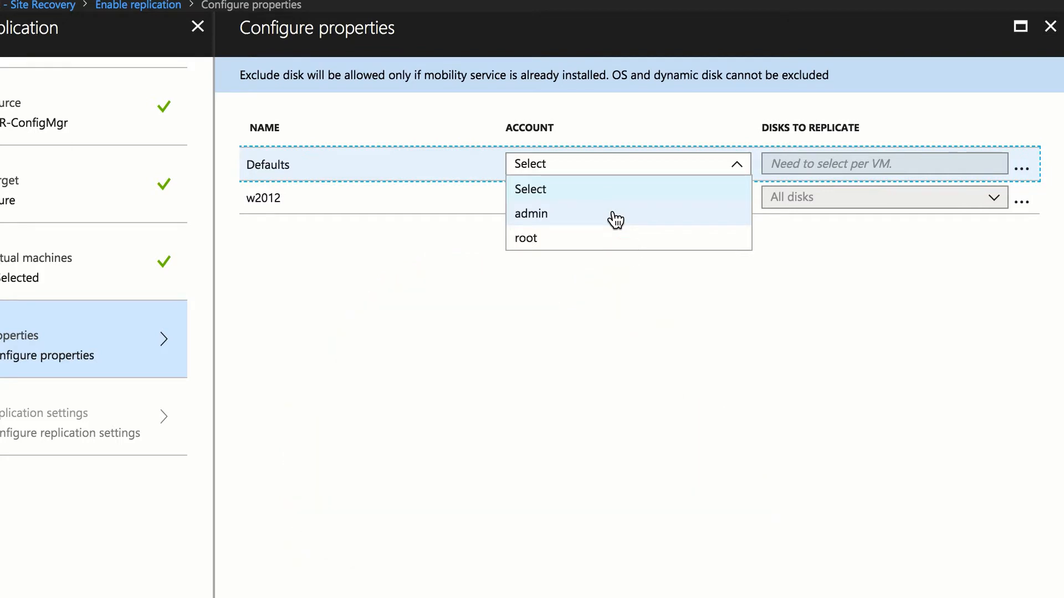
click(614, 219)
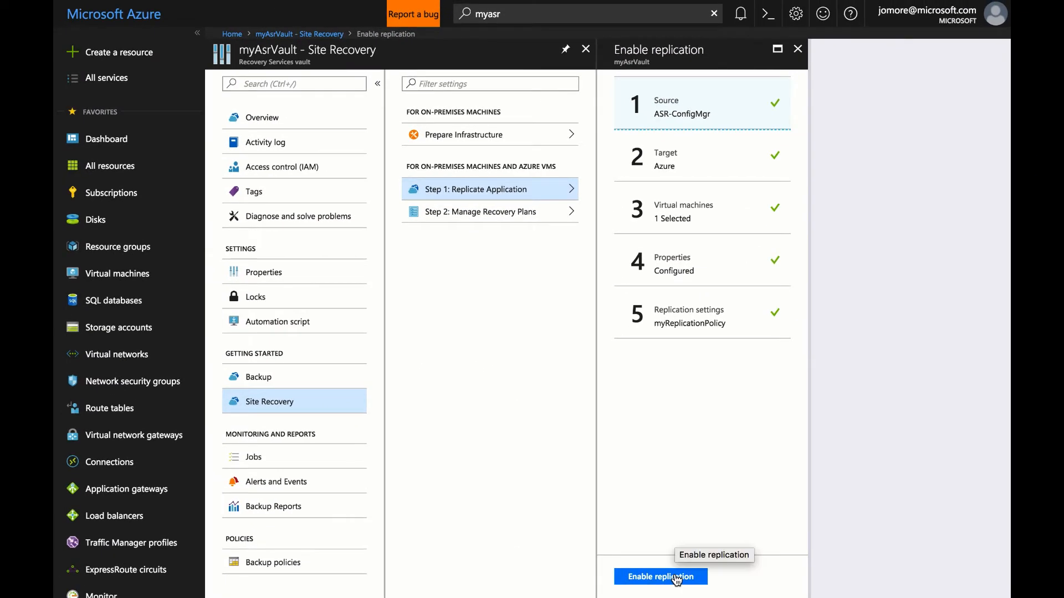
click(676, 578)
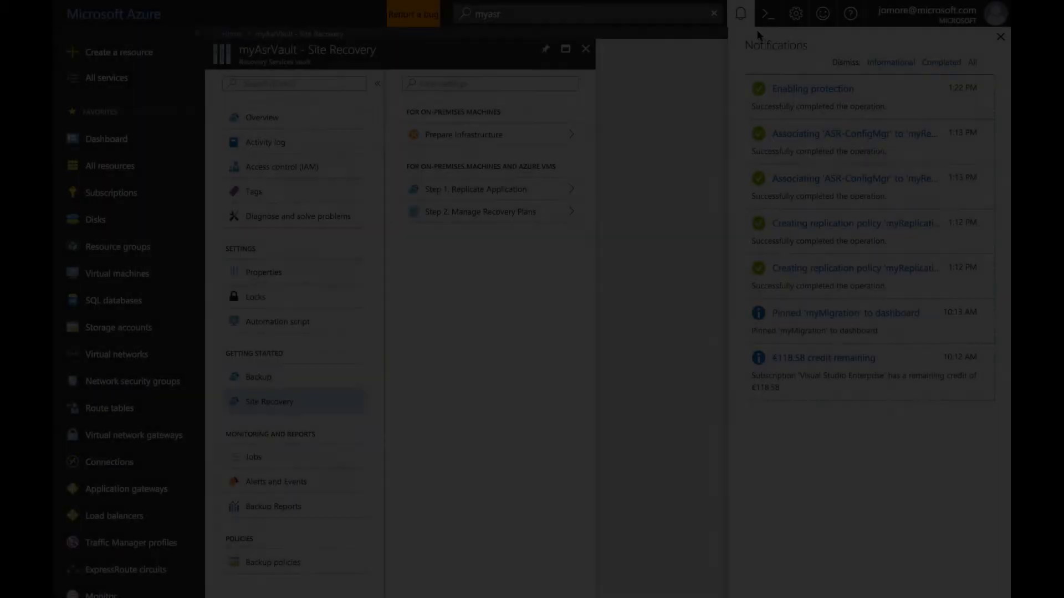
Step: Start a new recovery plan in myAsrVault's Site Recovery and name it vmw2azure
click(745, 25)
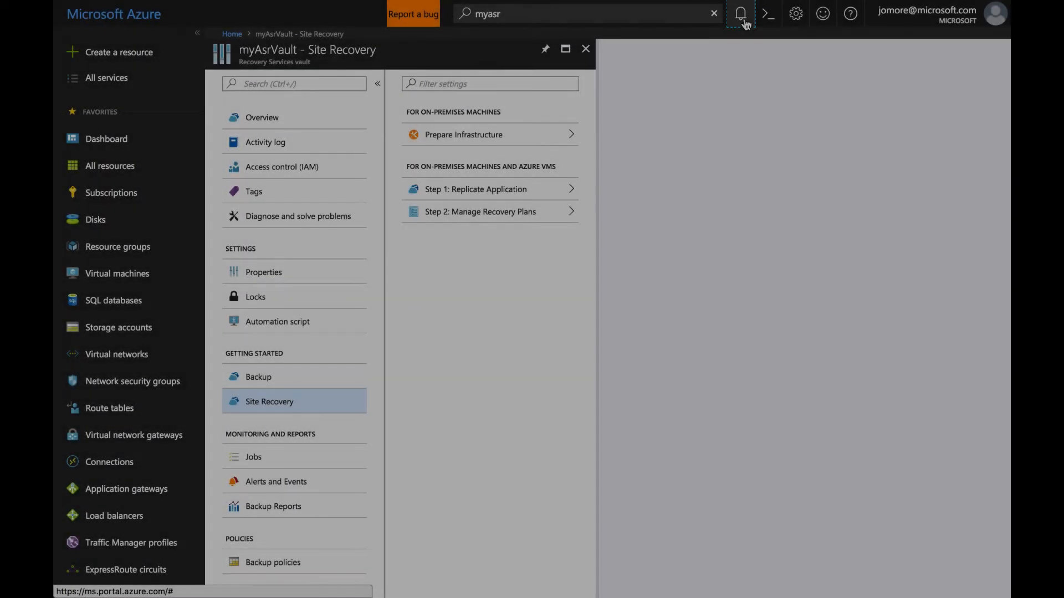
click(464, 221)
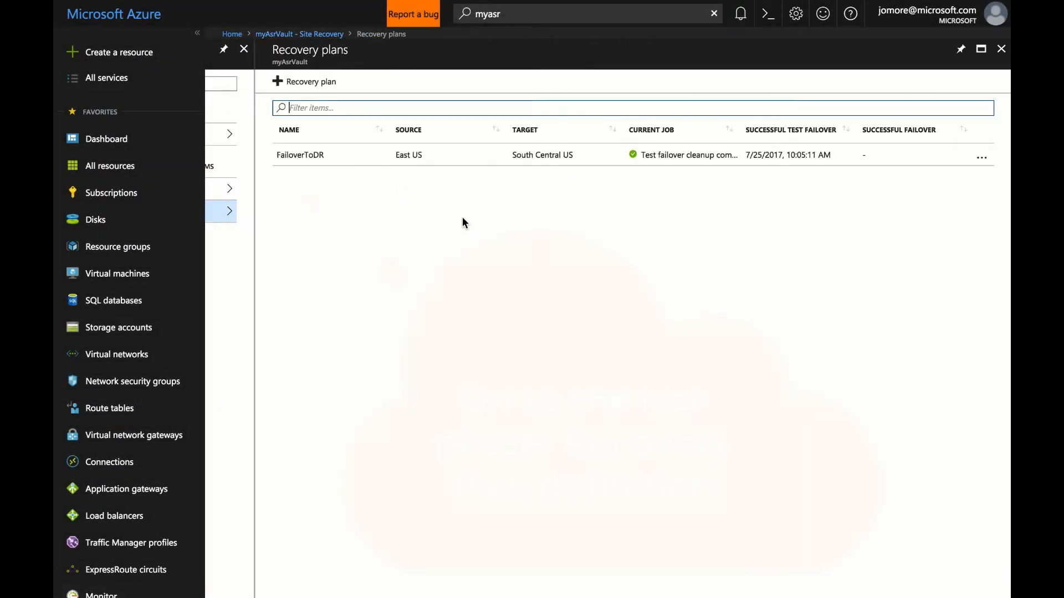
click(320, 83)
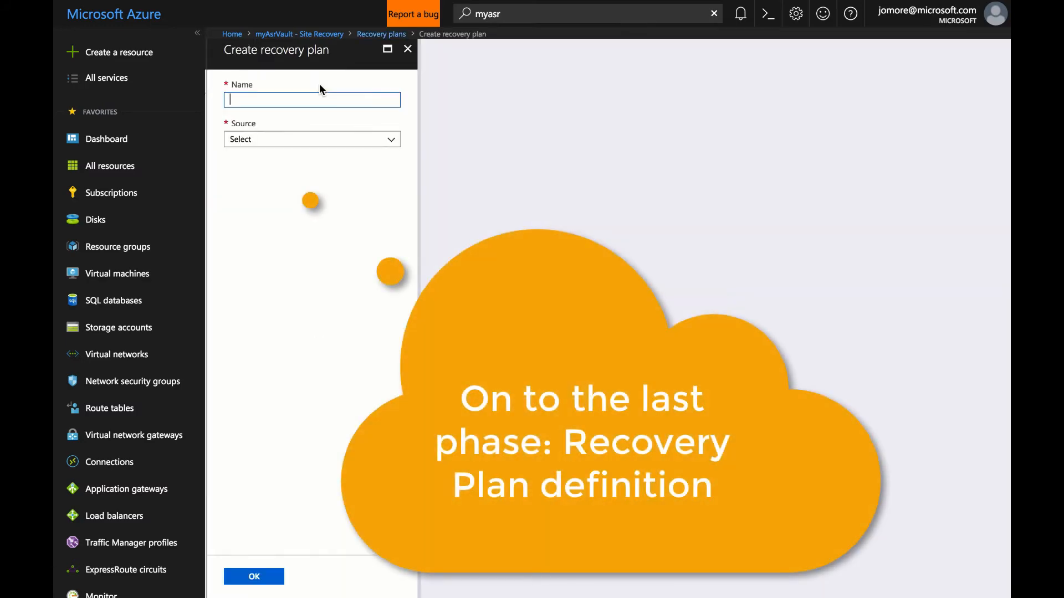
text(vmw)
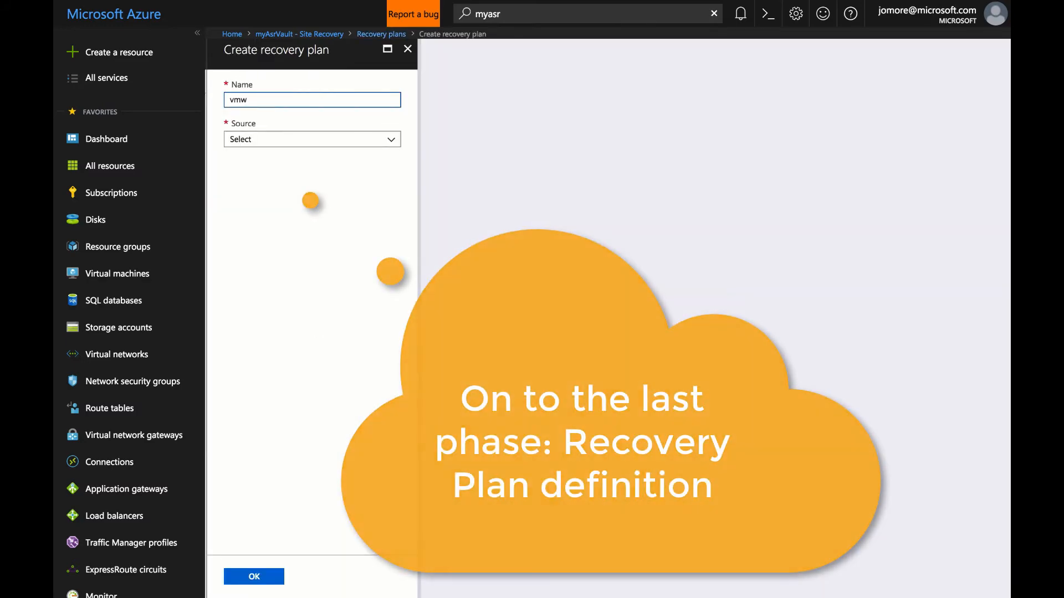
text(2azure)
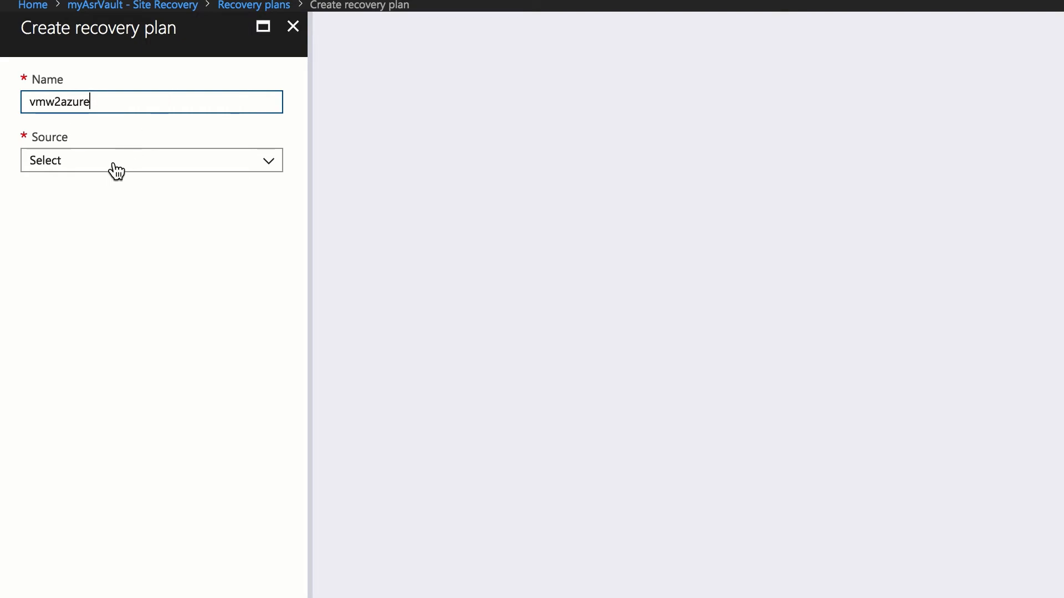
Step: Set the recovery plan's source to ASR-ConfigMgr, its target to Microsoft Azure and its deployment model to Resource Manager
click(115, 166)
click(122, 294)
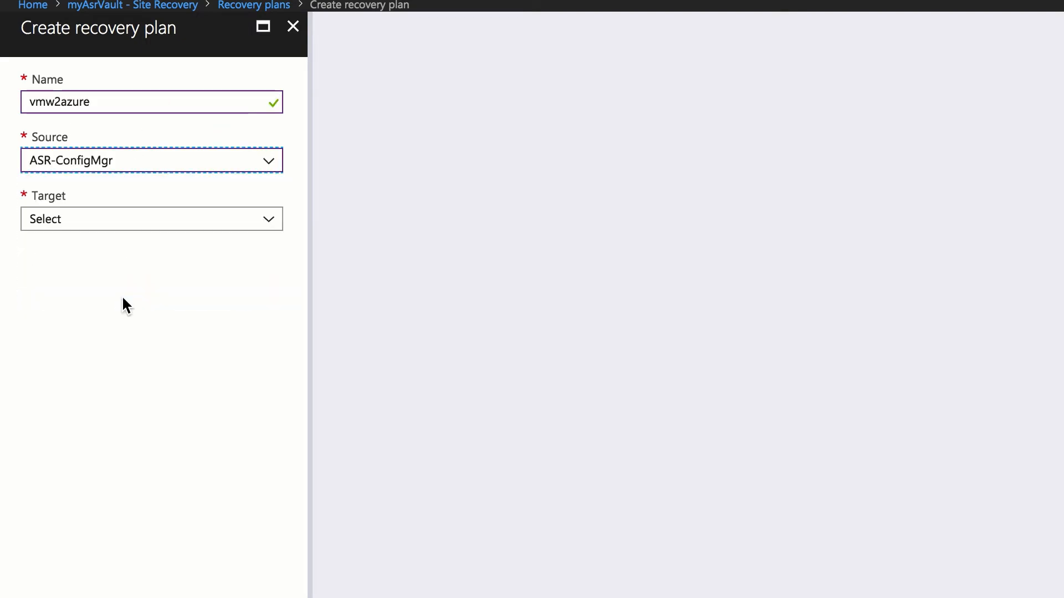
click(117, 219)
click(111, 275)
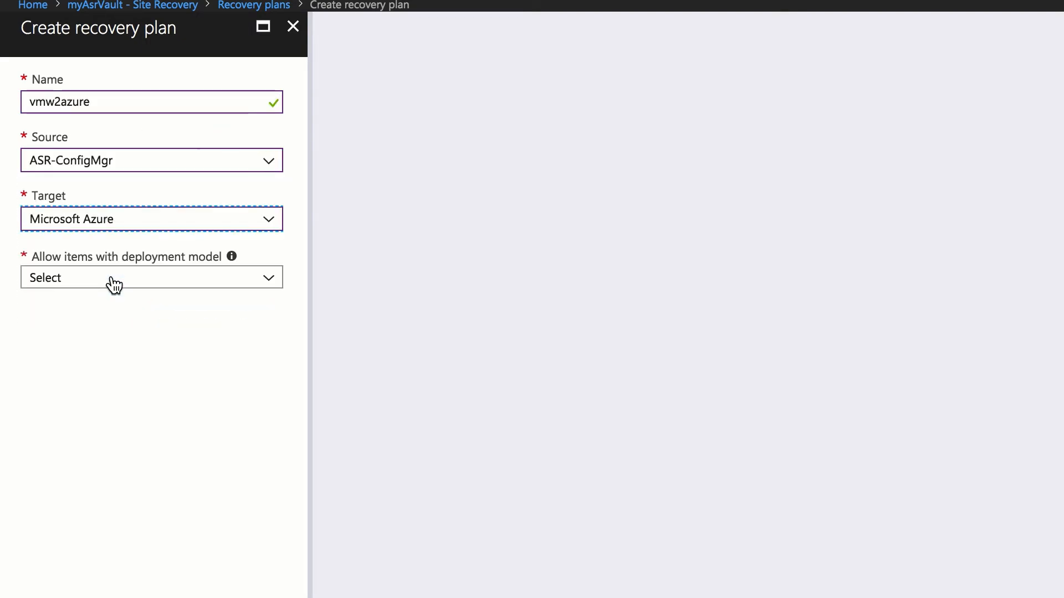
click(115, 283)
click(114, 353)
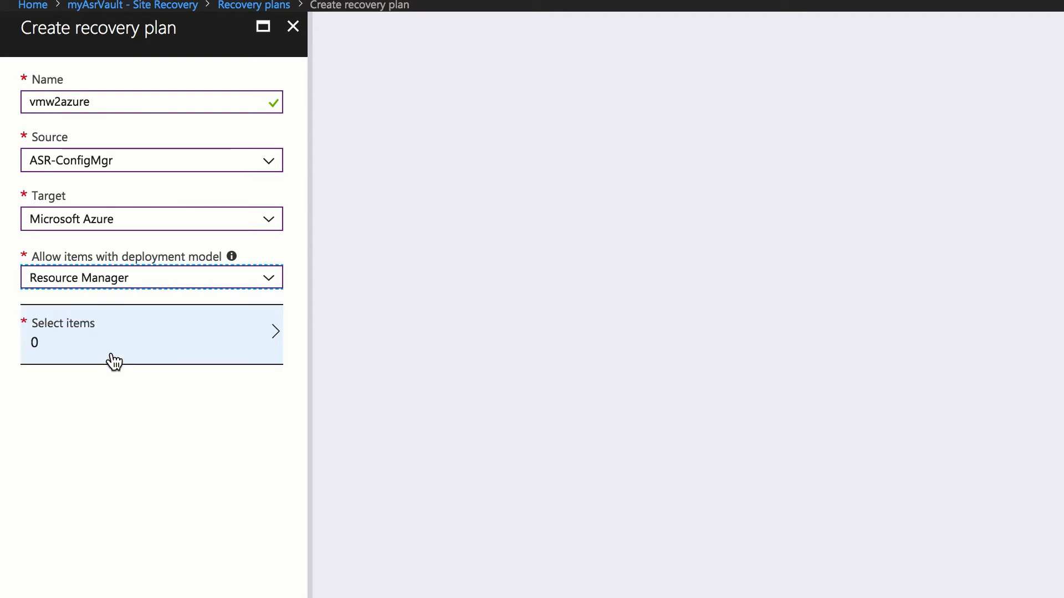
Step: Add the protected machine w2012 to the recovery plan and create the plan
click(112, 357)
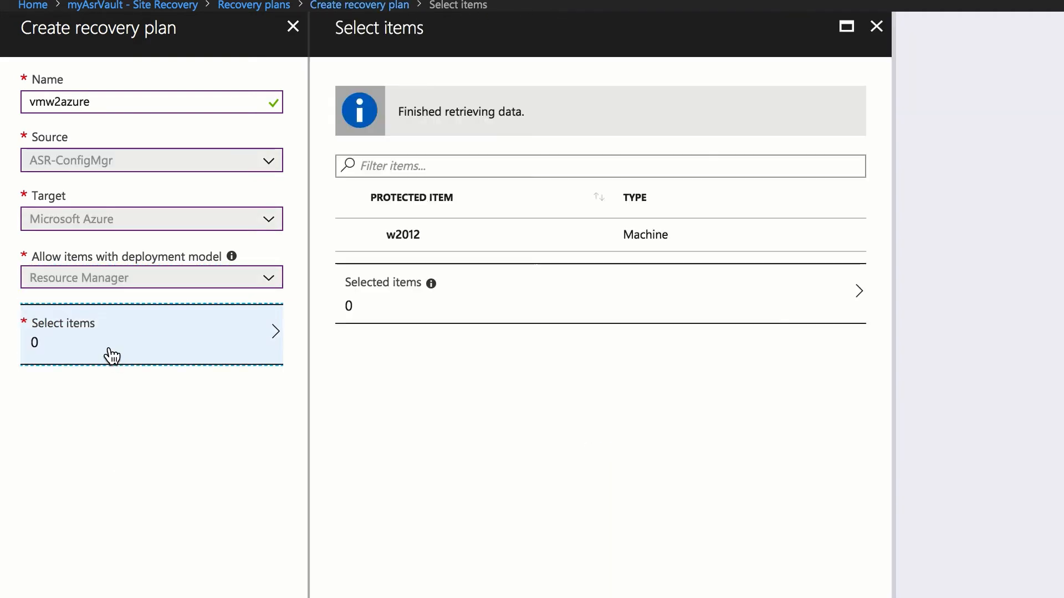
click(427, 250)
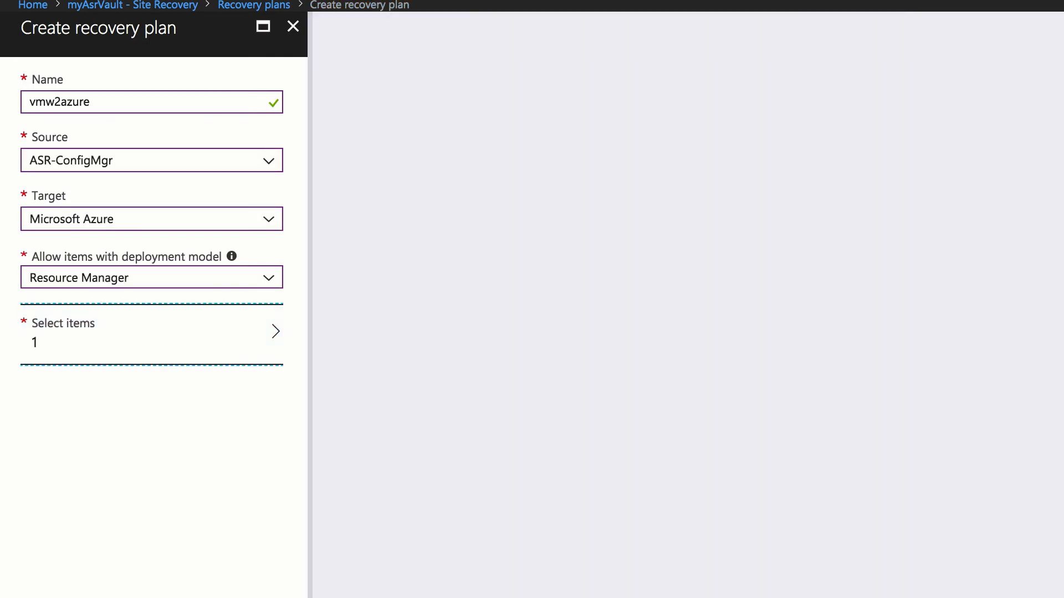
click(229, 590)
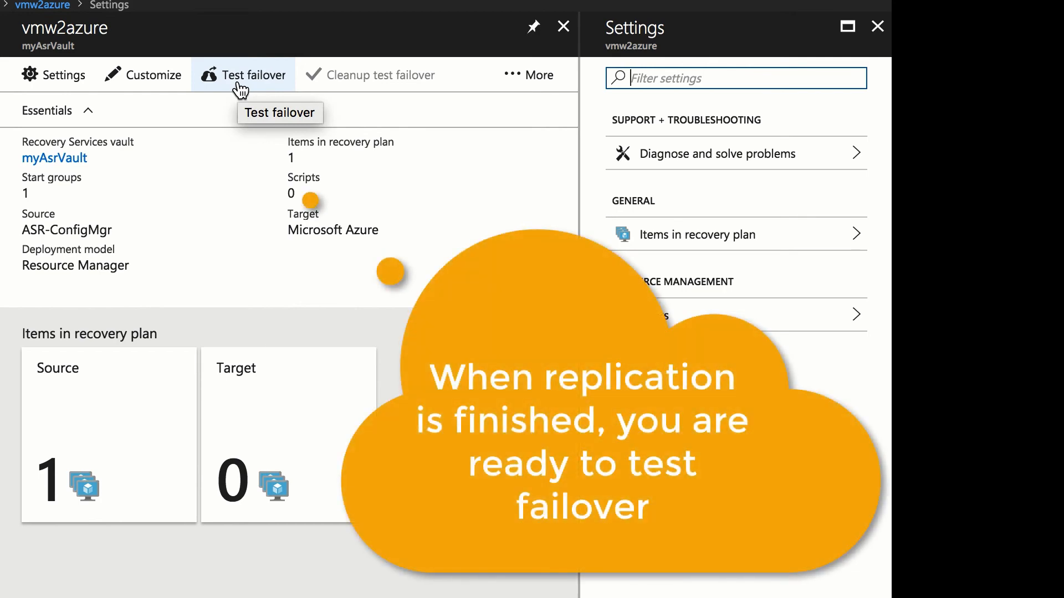
Step: Open the test failover setup for the vmw2azure recovery plan
click(240, 83)
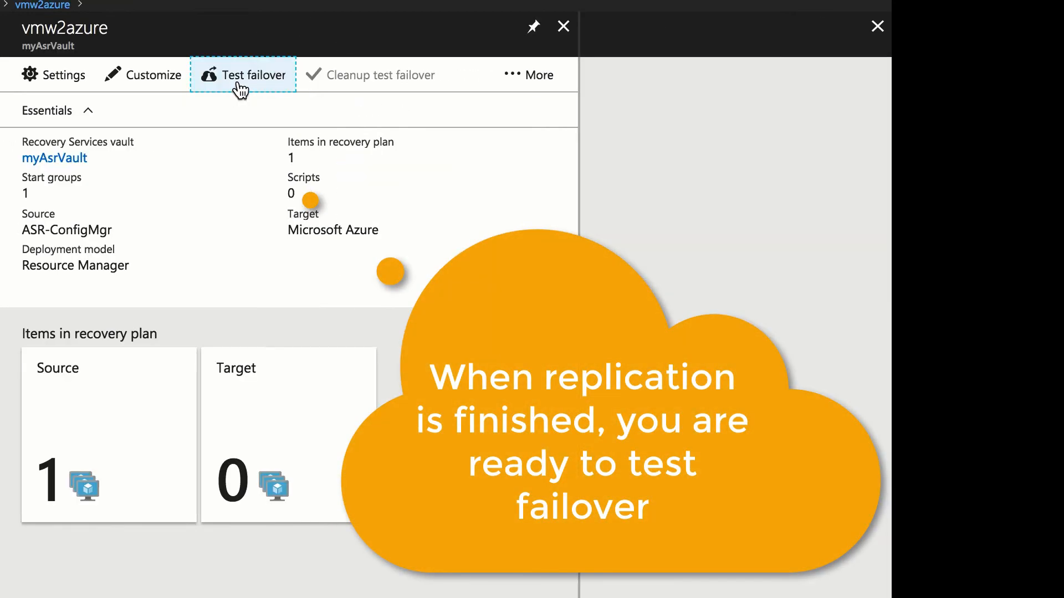